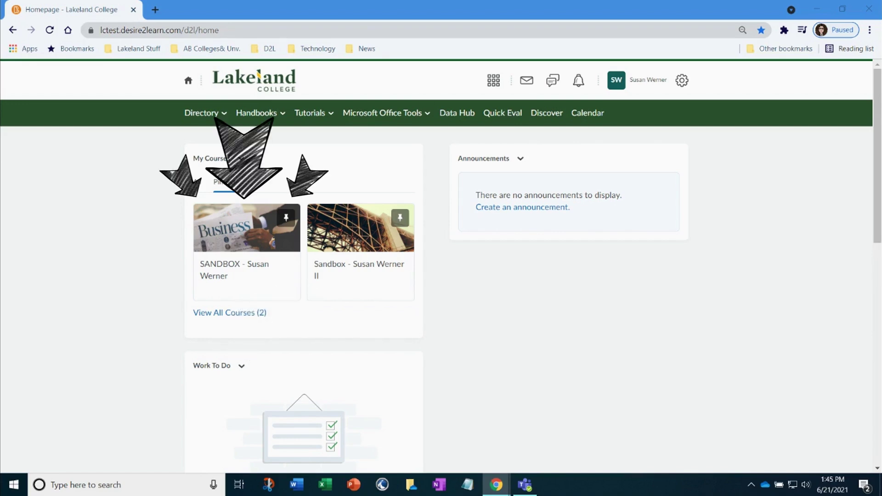
# Step: Browse the SANDBOX course's grade items, Quiz 1 and three-question library, then go to Sandbox II
pyautogui.click(231, 235)
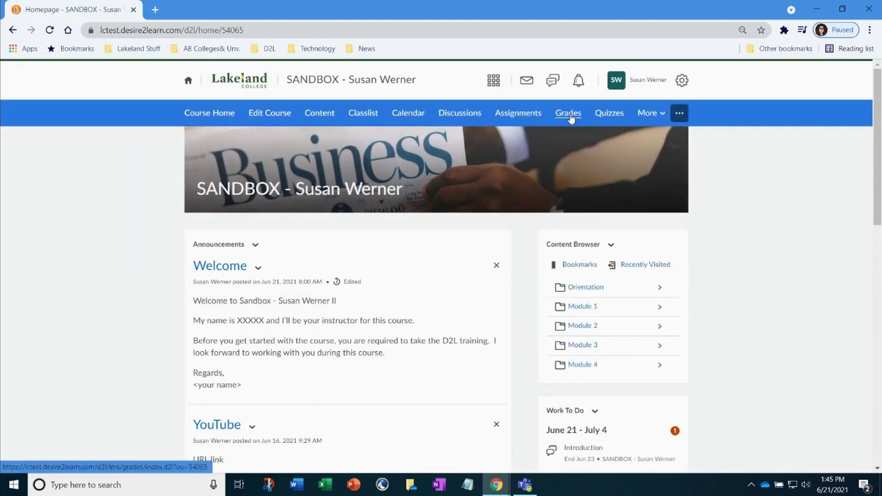
pyautogui.click(568, 121)
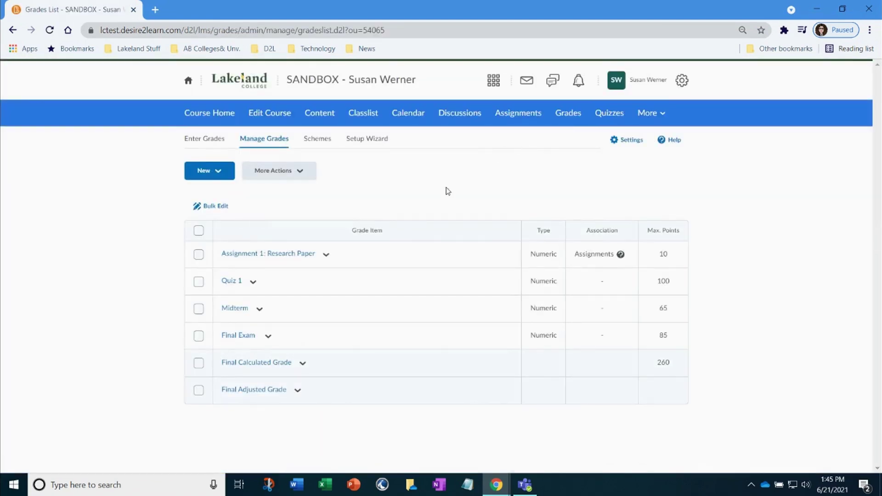
pyautogui.click(609, 113)
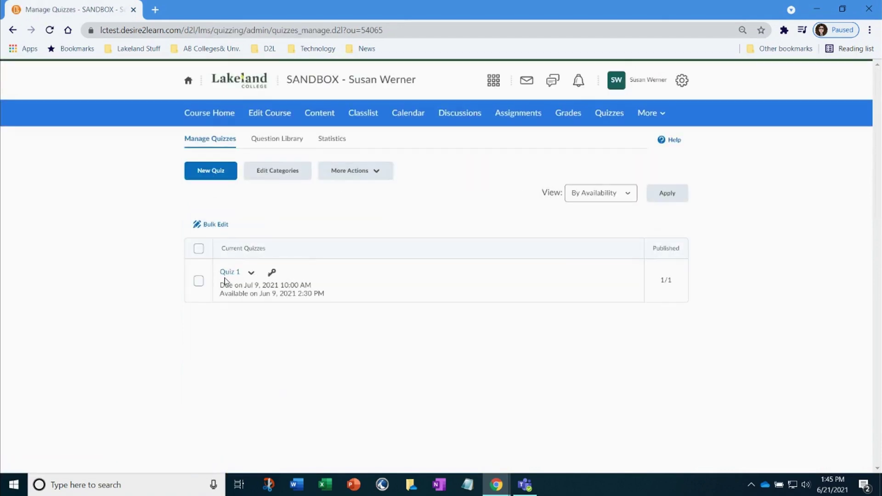
pyautogui.click(266, 140)
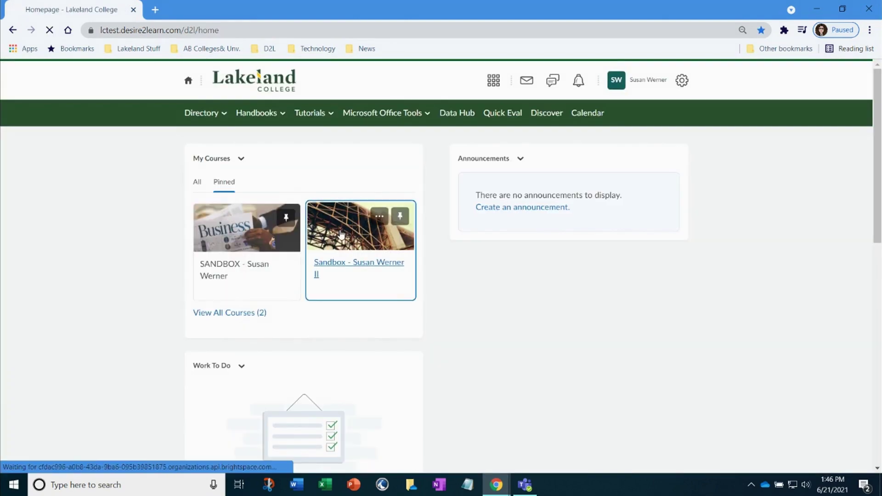
pyautogui.click(341, 248)
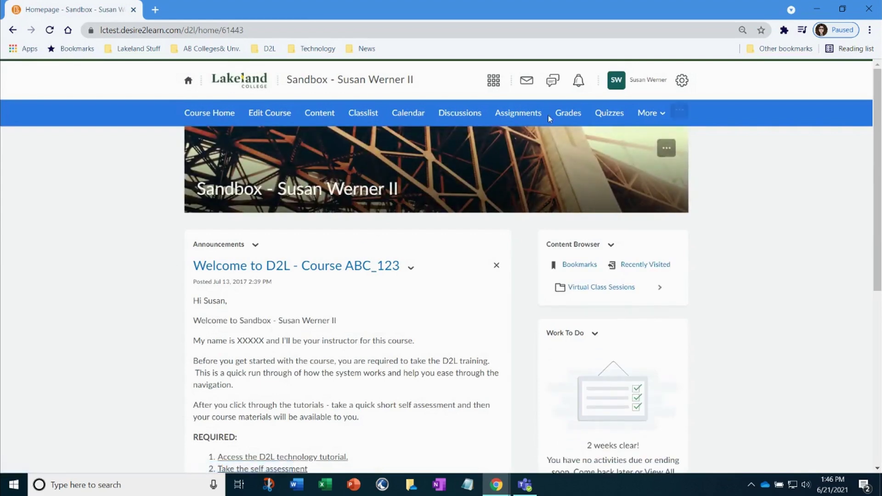
# Step: Check Sandbox II's grades, empty quiz list and empty question library
pyautogui.click(569, 115)
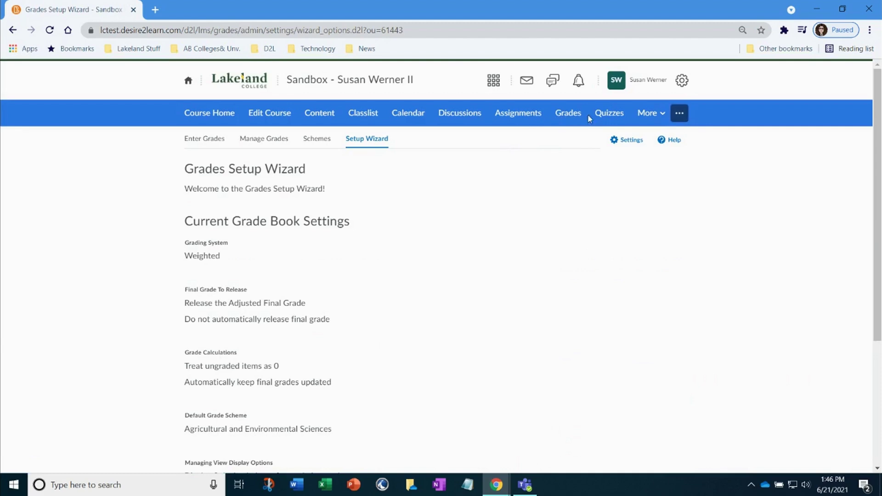
pyautogui.click(604, 115)
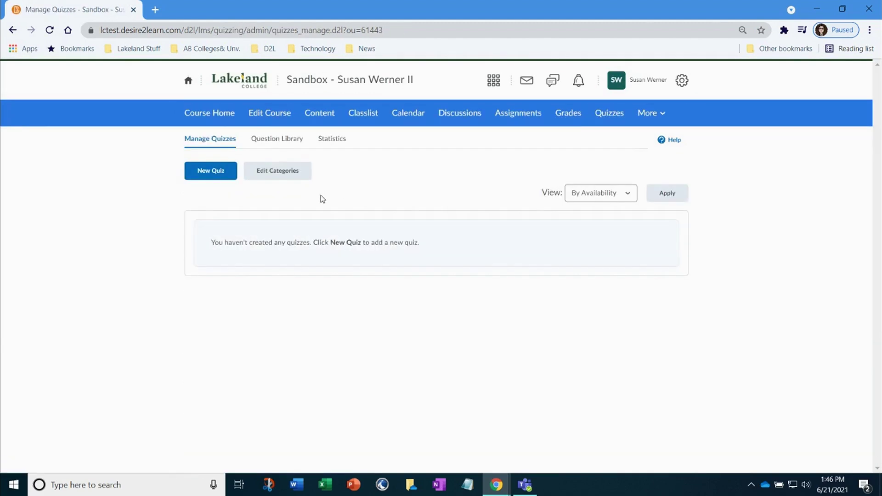
pyautogui.click(283, 140)
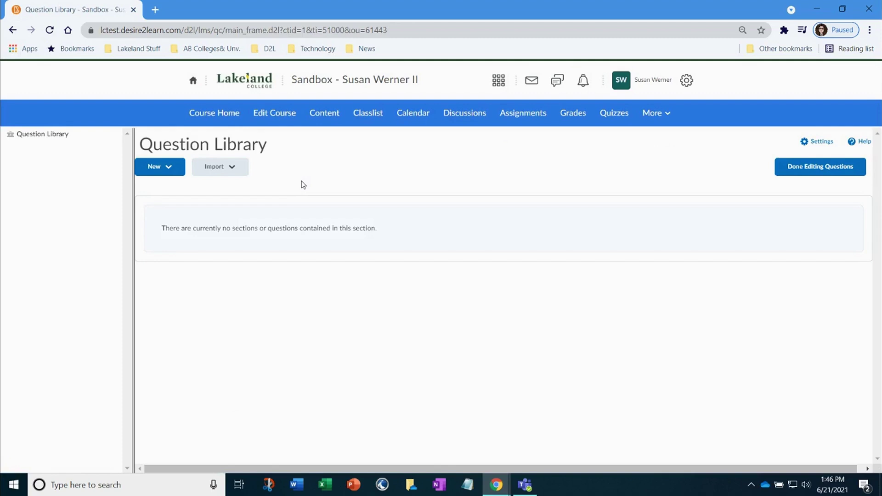
# Step: In Import/Export/Copy Components, search offerings for 'sandbox werner' and select the ongoing SANDBOX course
pyautogui.click(272, 115)
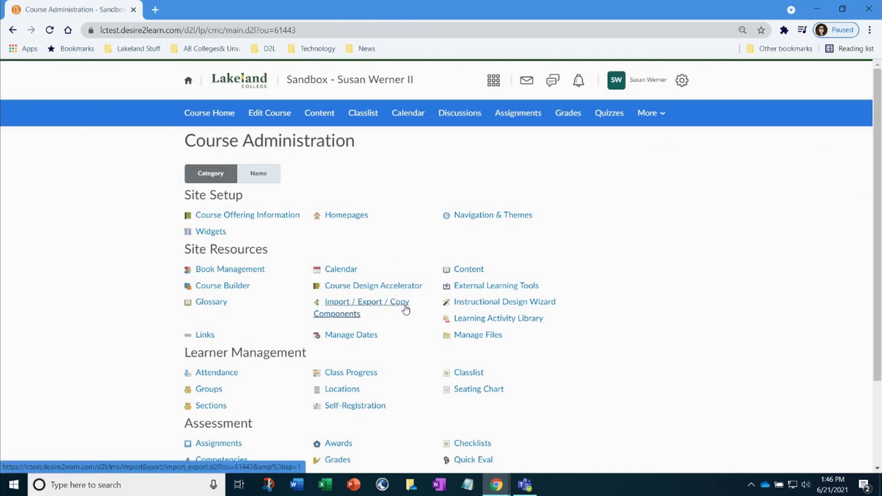
pyautogui.click(352, 315)
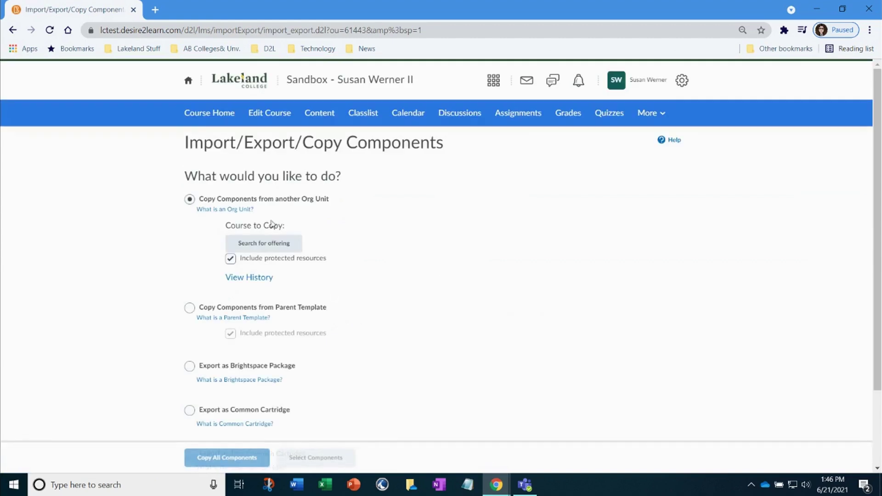
pyautogui.click(276, 247)
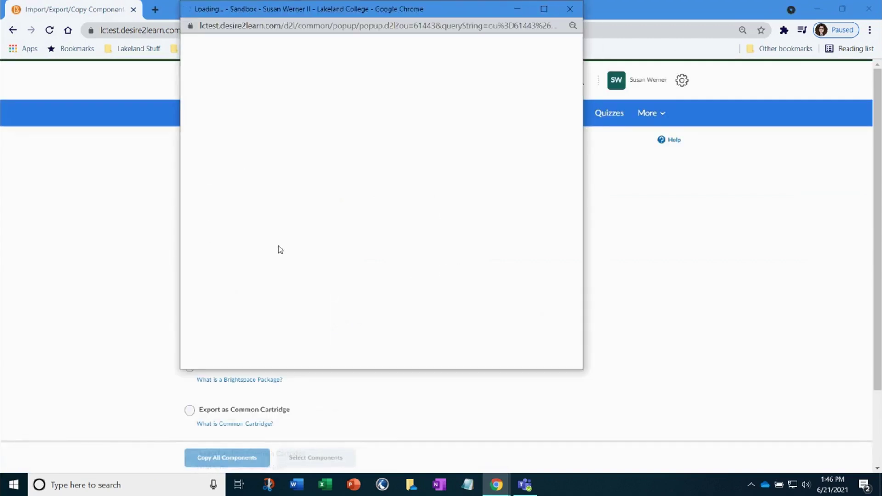
pyautogui.click(189, 65)
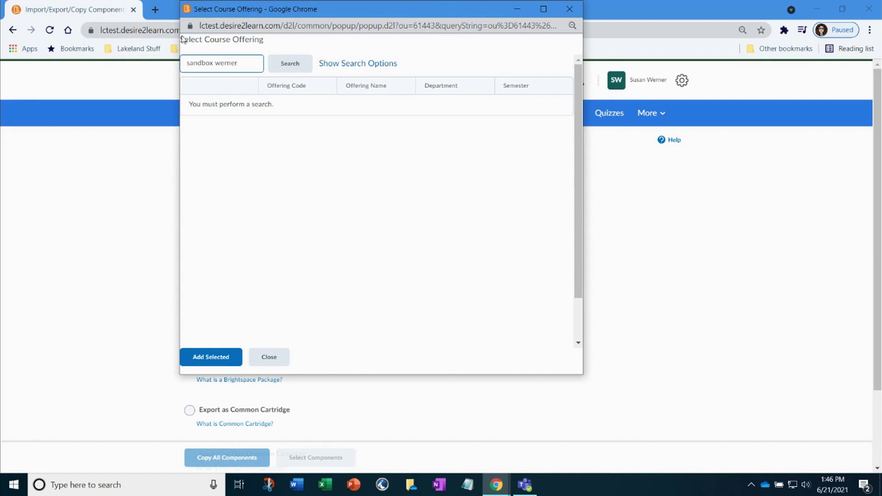
pyautogui.write('sandbox werner')
pyautogui.click(290, 63)
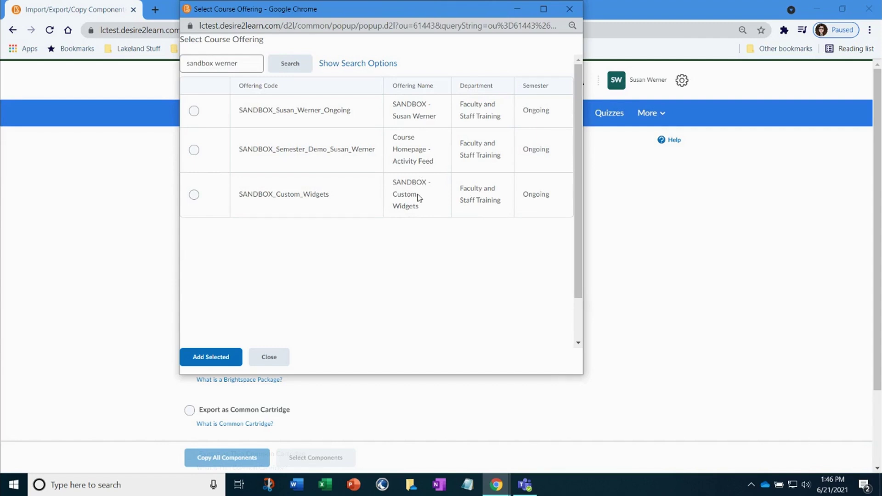
pyautogui.moveTo(304, 11); pyautogui.dragTo(336, 111)
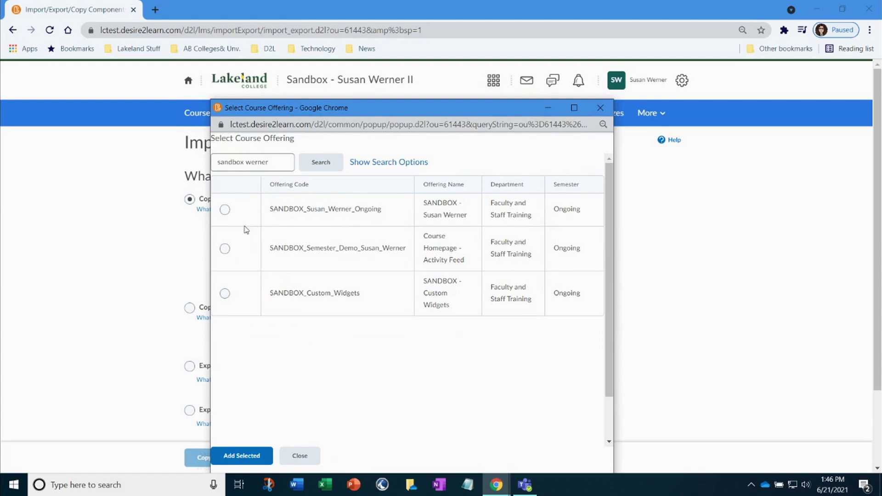
pyautogui.click(225, 210)
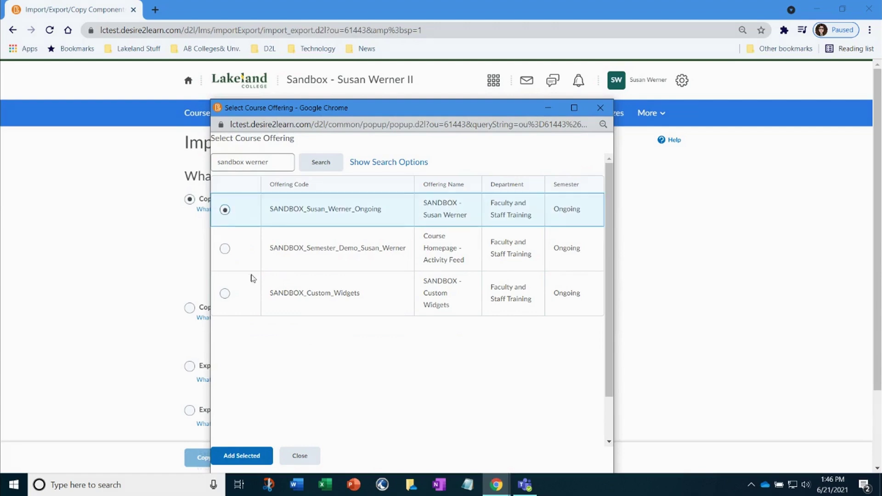
# Step: Add SANDBOX as the copy source and bring up its components to choose from
pyautogui.click(244, 456)
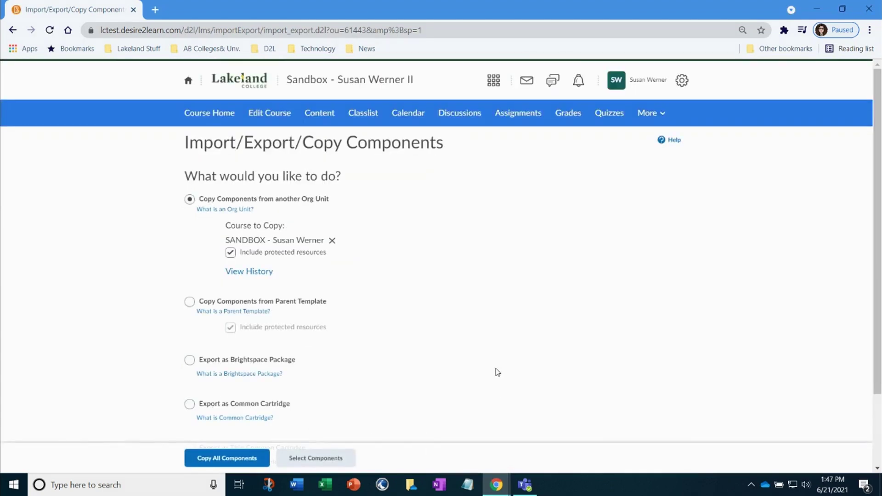
pyautogui.scroll(-2, 459, 378)
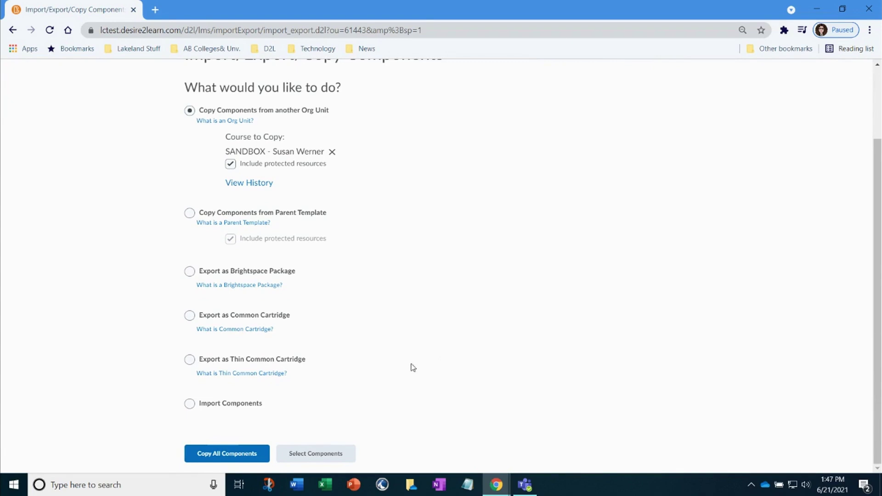
pyautogui.click(313, 461)
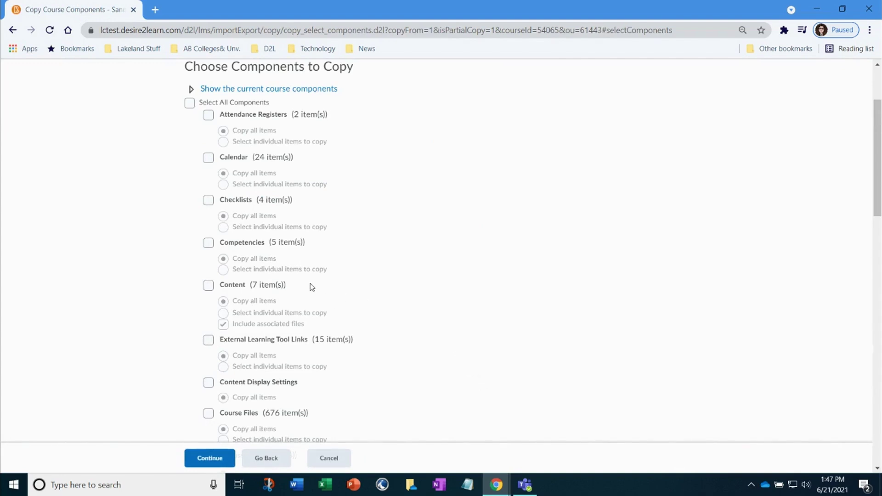
# Step: Tick Grades, Grades Settings, Question Library (3 items) and Quizzes (1 item), each copying all items
pyautogui.scroll(-6, 311, 286)
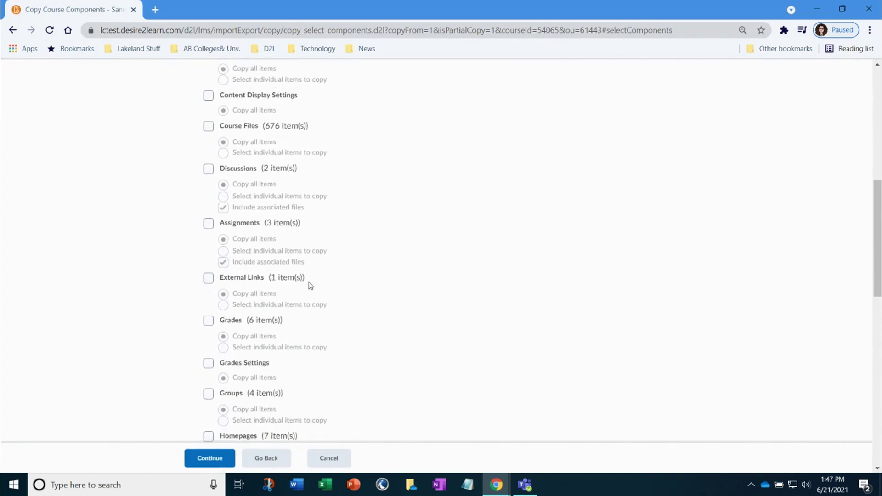
pyautogui.scroll(-2, 311, 286)
pyautogui.click(208, 206)
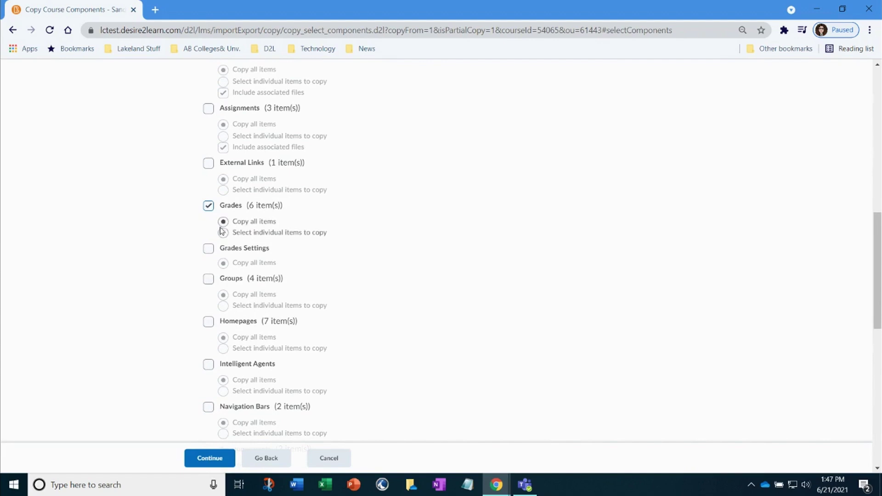
pyautogui.click(209, 249)
pyautogui.scroll(-3, 315, 295)
pyautogui.scroll(-3, 362, 290)
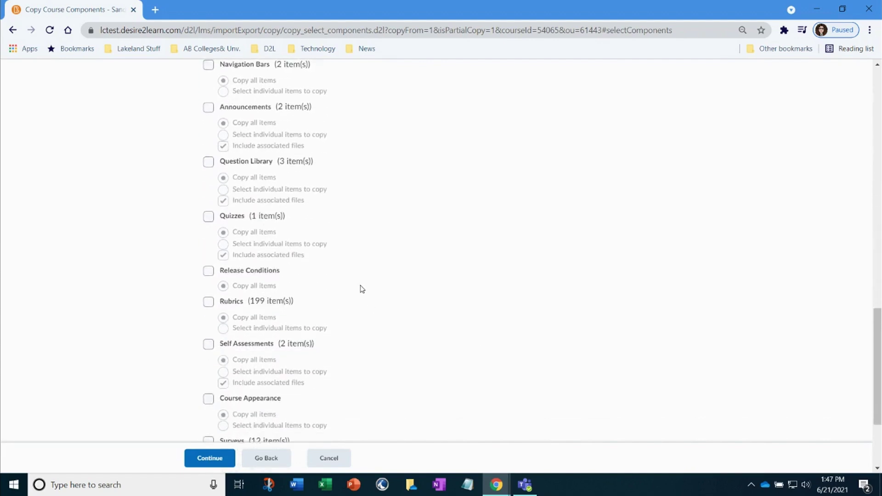
pyautogui.click(209, 160)
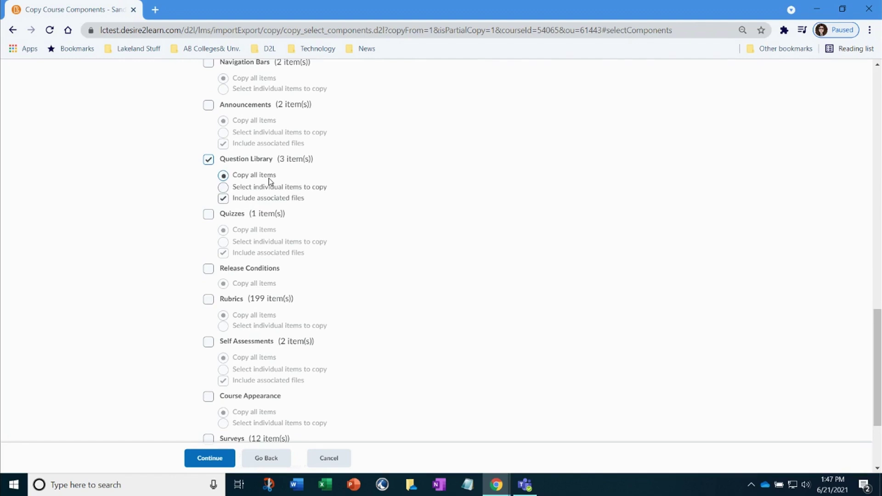
pyautogui.click(224, 189)
pyautogui.click(224, 176)
pyautogui.click(209, 215)
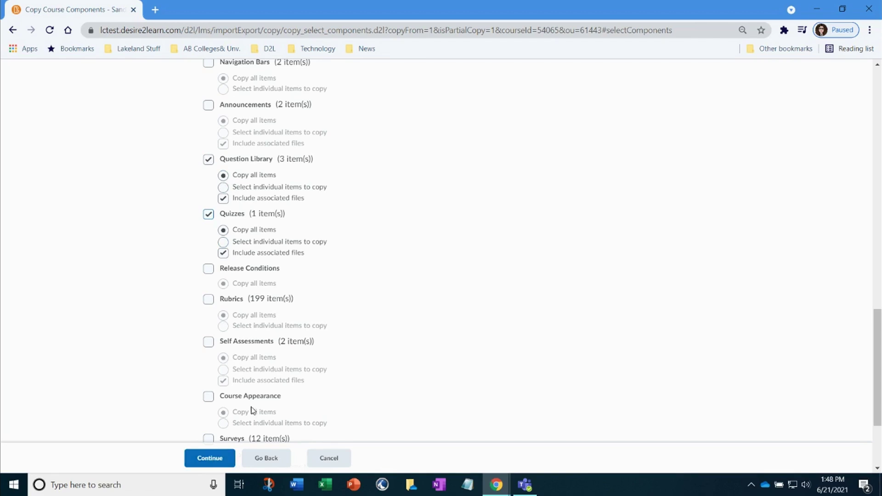
pyautogui.scroll(3, 271, 340)
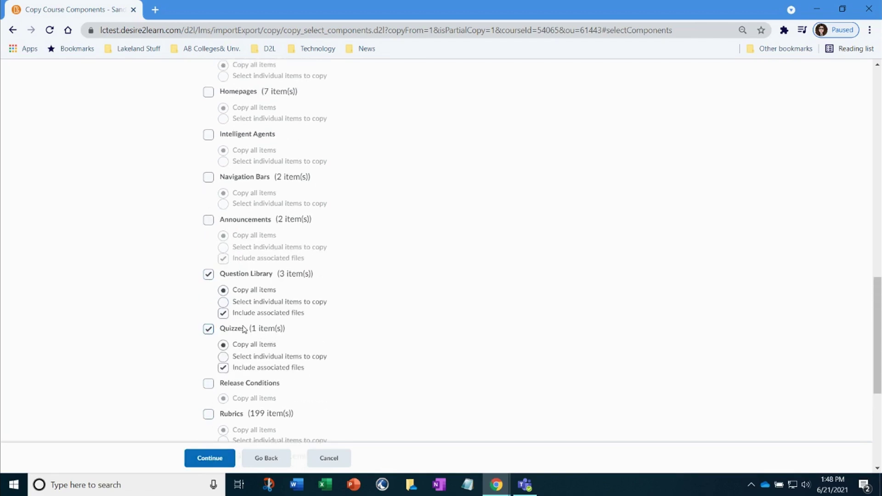
# Step: Confirm the four selected components and finish, starting the copy from SANDBOX
pyautogui.click(210, 458)
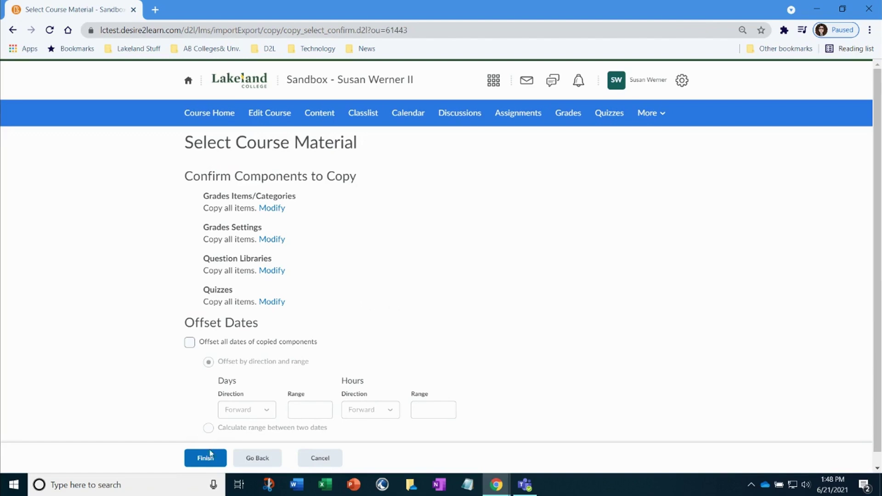
pyautogui.click(208, 456)
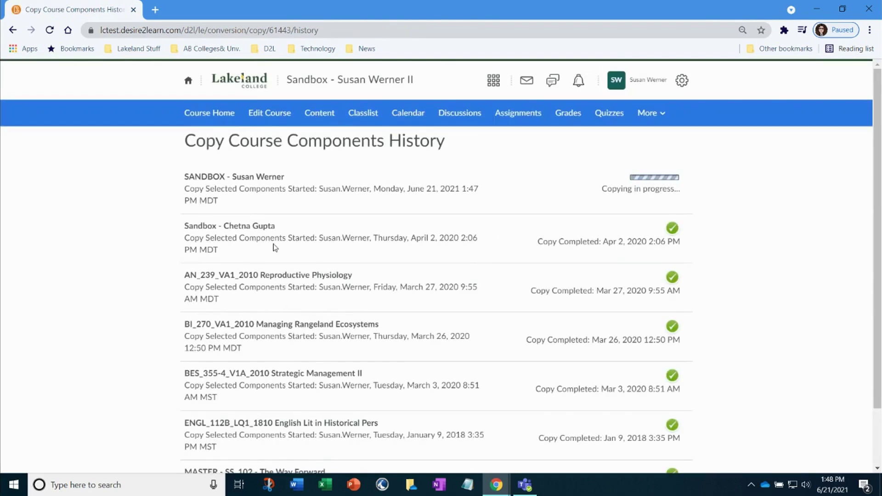
# Step: Verify Sandbox II's grades and quizzes now include the copied Quiz 1, due Jul 9, 2021
pyautogui.click(569, 116)
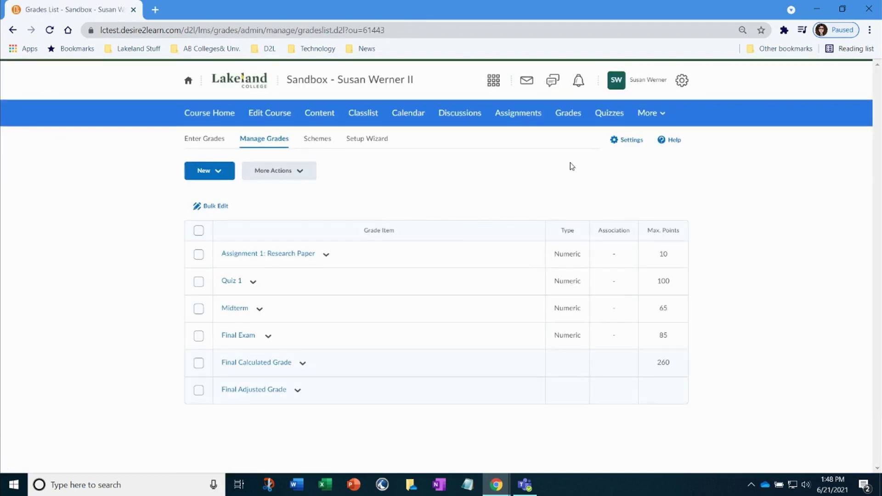
pyautogui.click(603, 116)
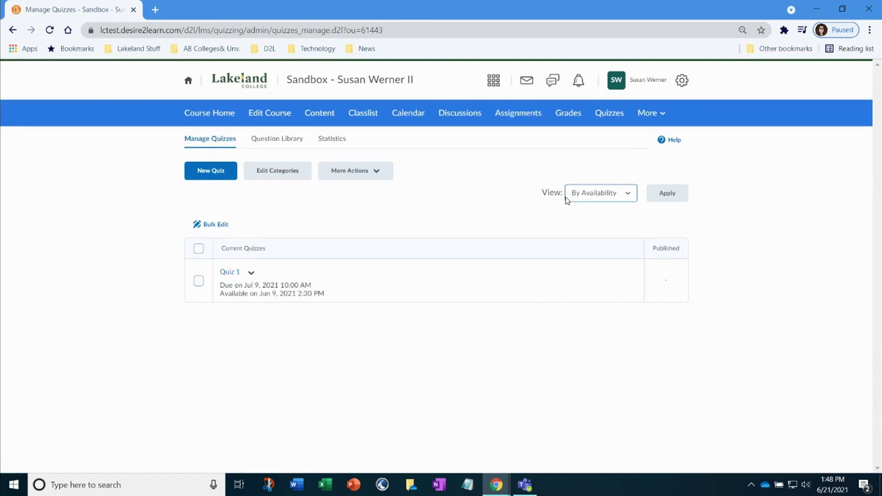